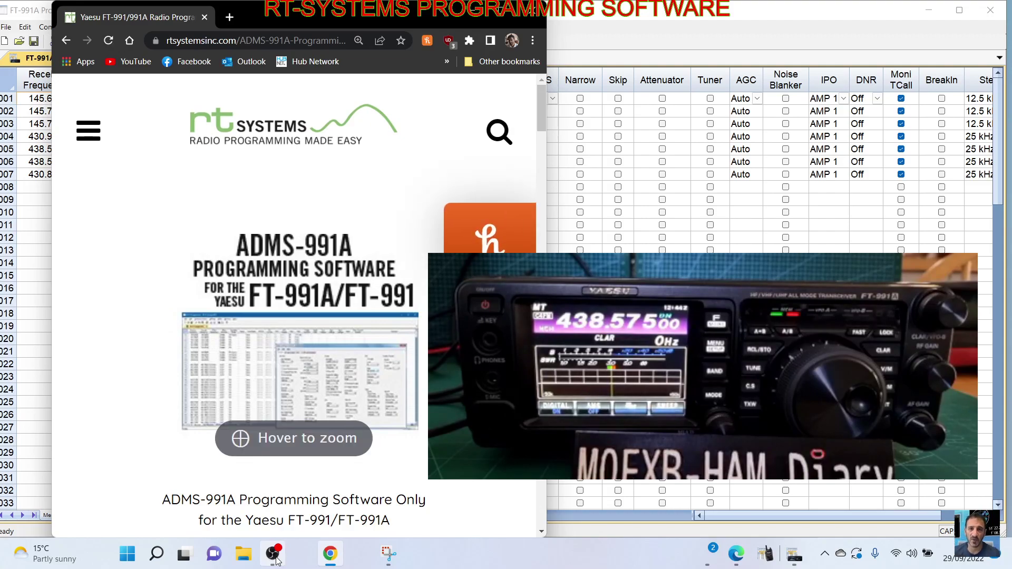
Reload the RT Systems web page, then bring the FT-991A Programmer's seven-channel memory list forward
{"action": "key", "text": "F5"}
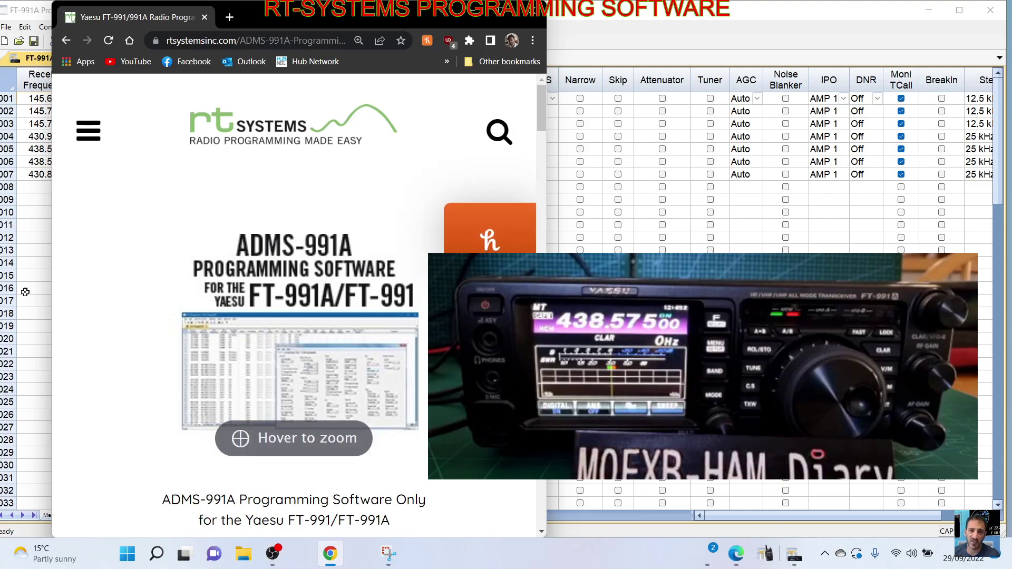
{"action": "left_click", "coordinate": [36, 229]}
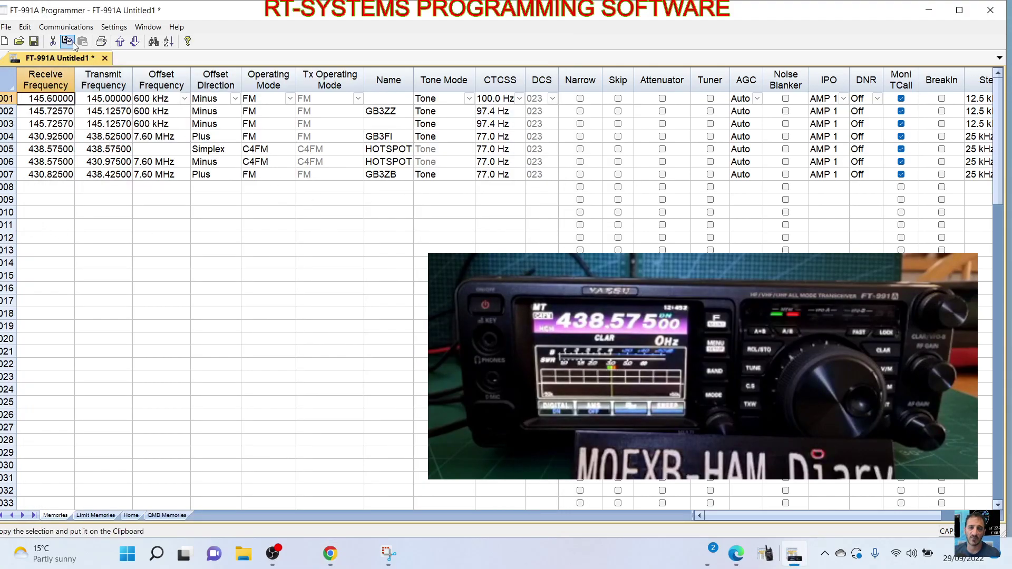
Open the Communications menu to begin reading memory data from the radio
{"action": "left_click", "coordinate": [73, 28]}
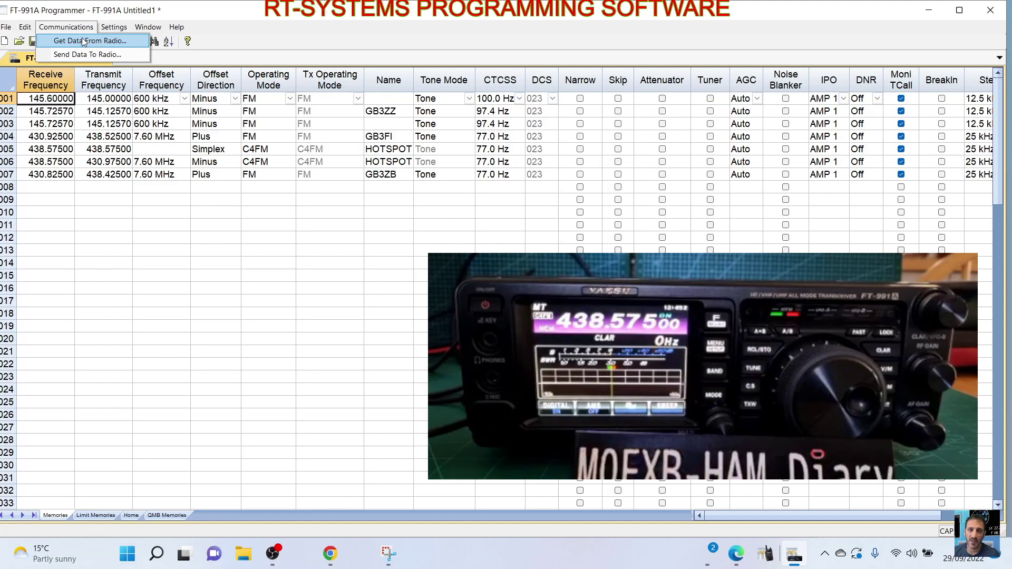
Start Get Data From Radio and leave the CAT baud rate at 4800 bps
{"action": "left_click", "coordinate": [82, 38]}
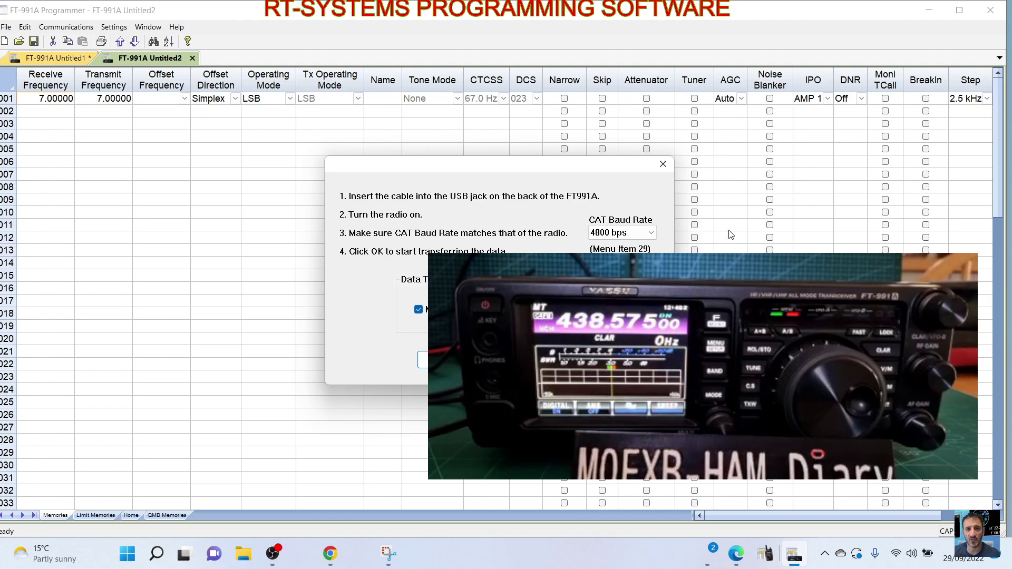
{"action": "left_click", "coordinate": [650, 235]}
{"action": "left_click", "coordinate": [651, 235]}
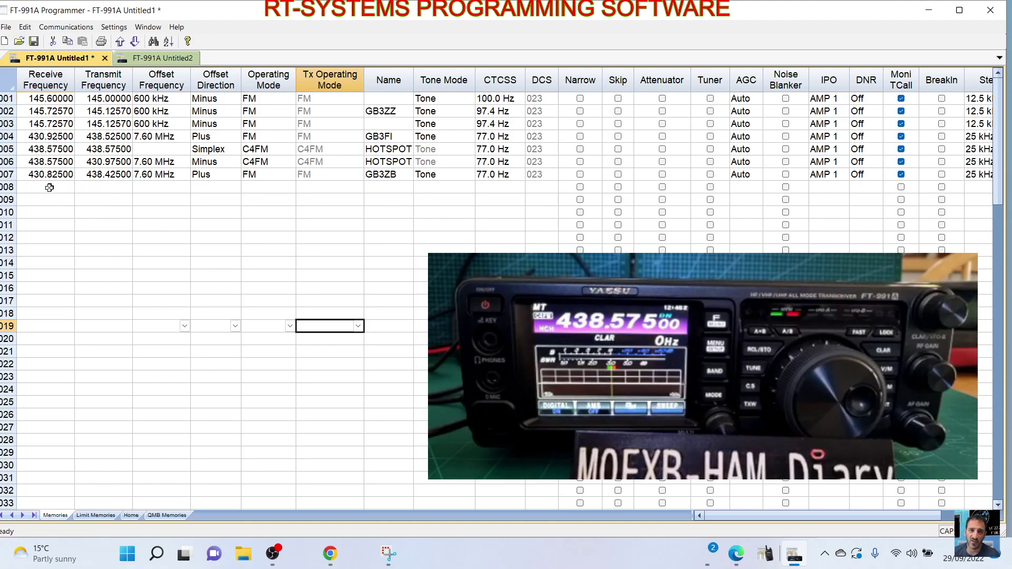
Give channel 008 a 434.55 MHz receive frequency and the name HOTSPOT
{"action": "left_click", "coordinate": [49, 188]}
{"action": "type", "text": "434.55000"}
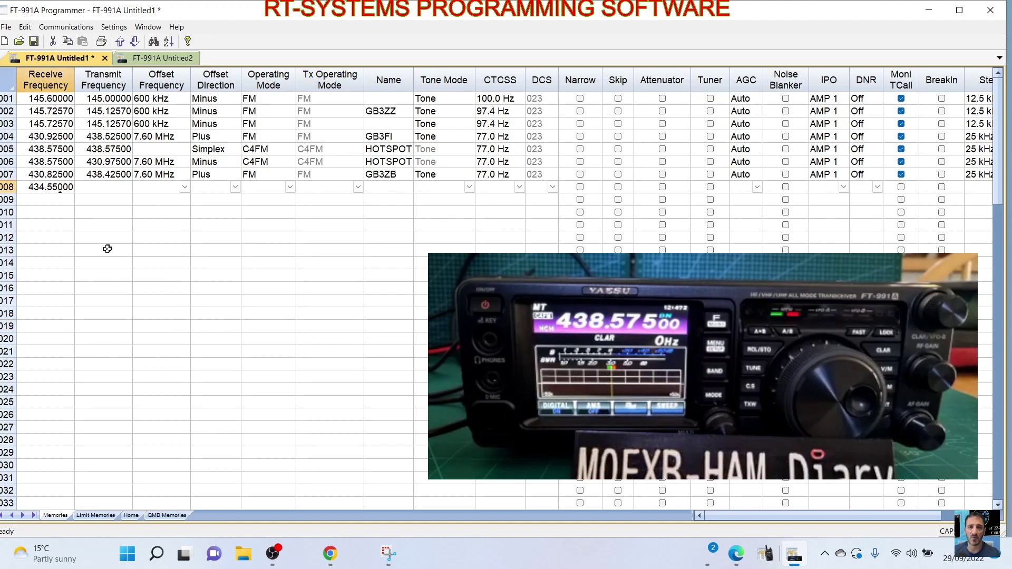
{"action": "left_click", "coordinate": [103, 188]}
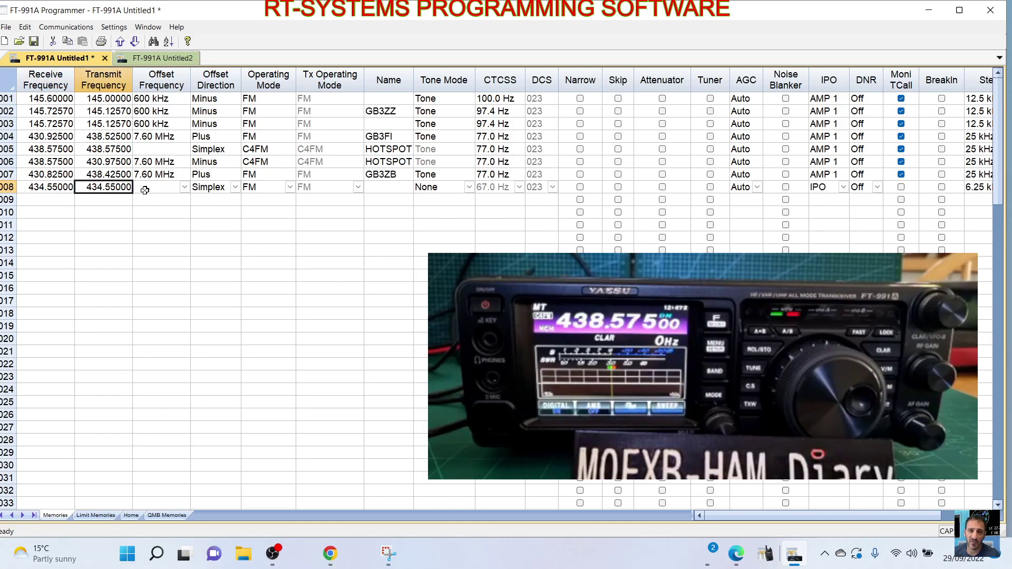
{"action": "left_click", "coordinate": [381, 194]}
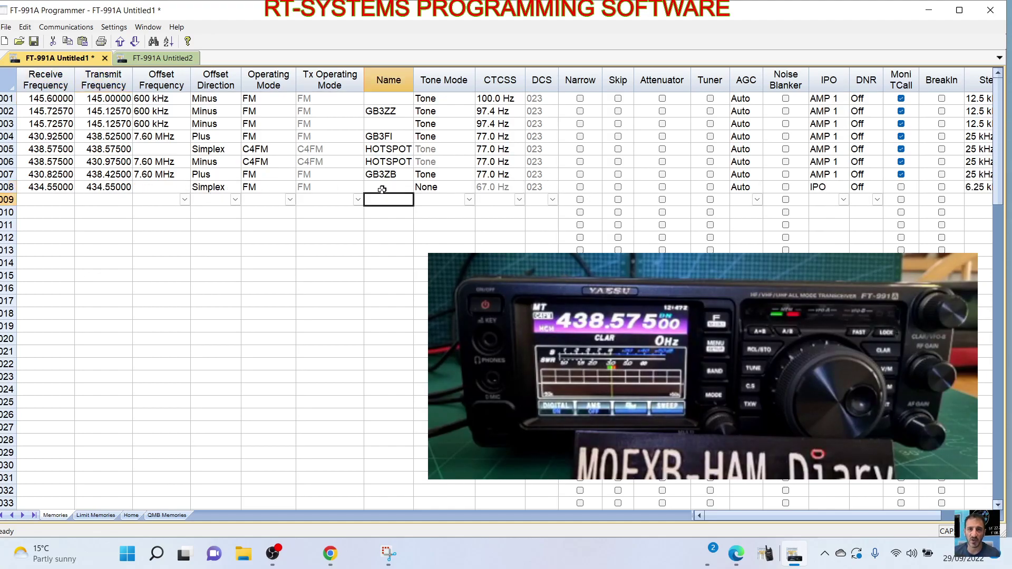
{"action": "left_click", "coordinate": [383, 188]}
{"action": "type", "text": "HOTSPOT"}
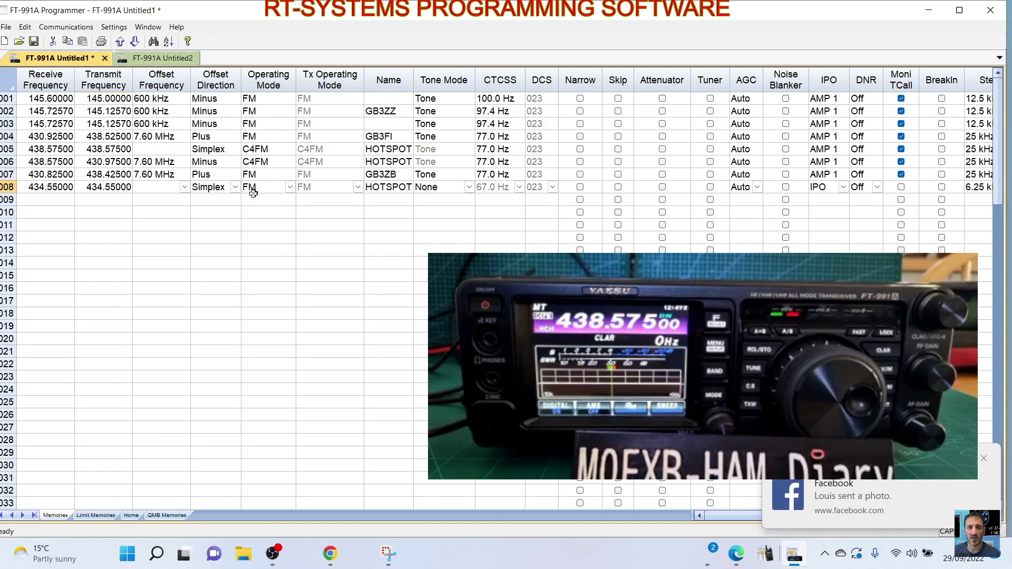
Set channel 008's operating mode to C4FM
{"action": "left_click", "coordinate": [290, 188]}
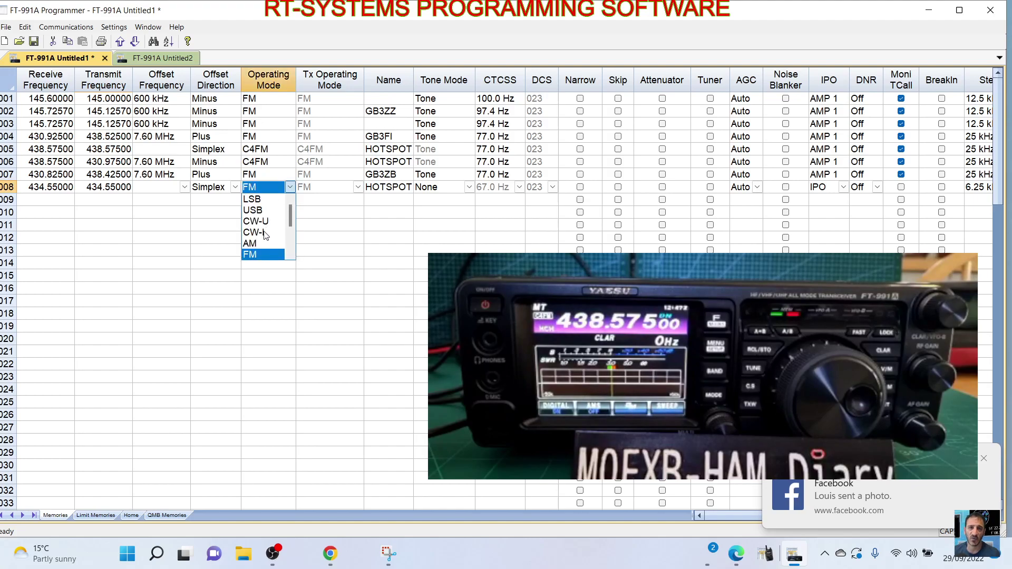
{"action": "mouse_move", "coordinate": [292, 217]}
{"action": "left_mouse_down"}
{"action": "mouse_move", "coordinate": [287, 242]}
{"action": "mouse_move", "coordinate": [287, 205]}
{"action": "left_mouse_up"}
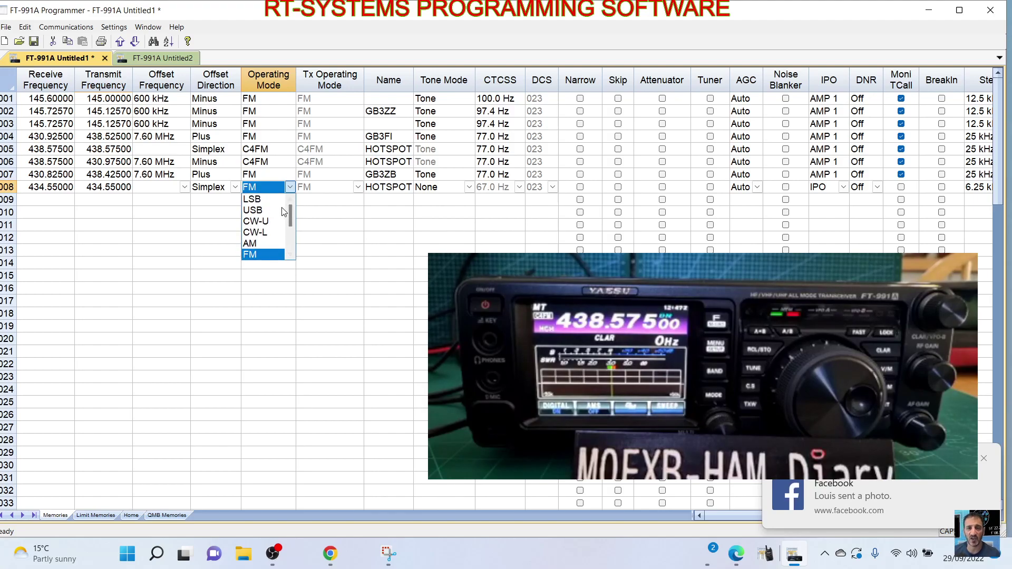
{"action": "key", "text": "Down"}
{"action": "key", "text": "Return"}
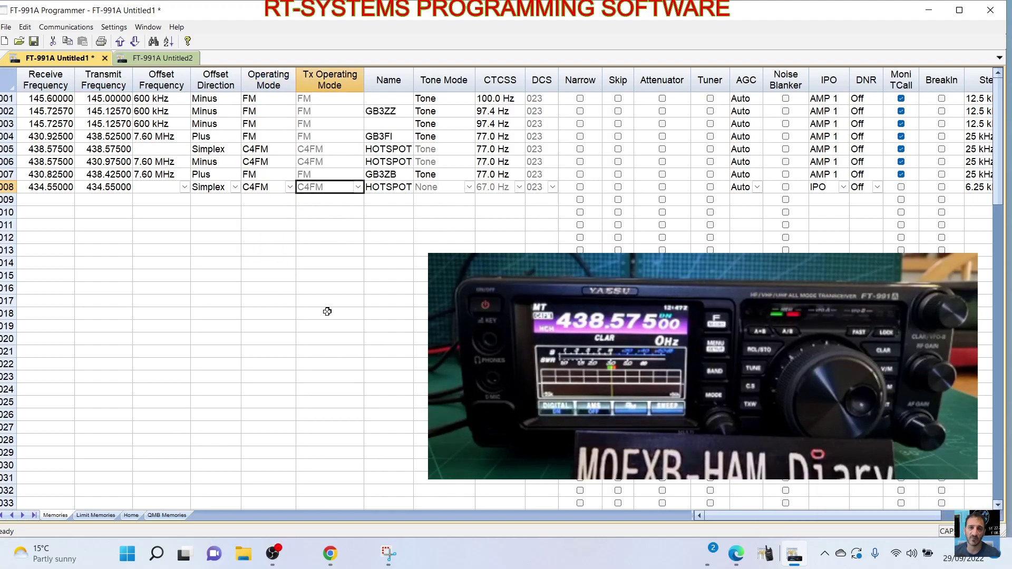
{"action": "key", "text": "Tab"}
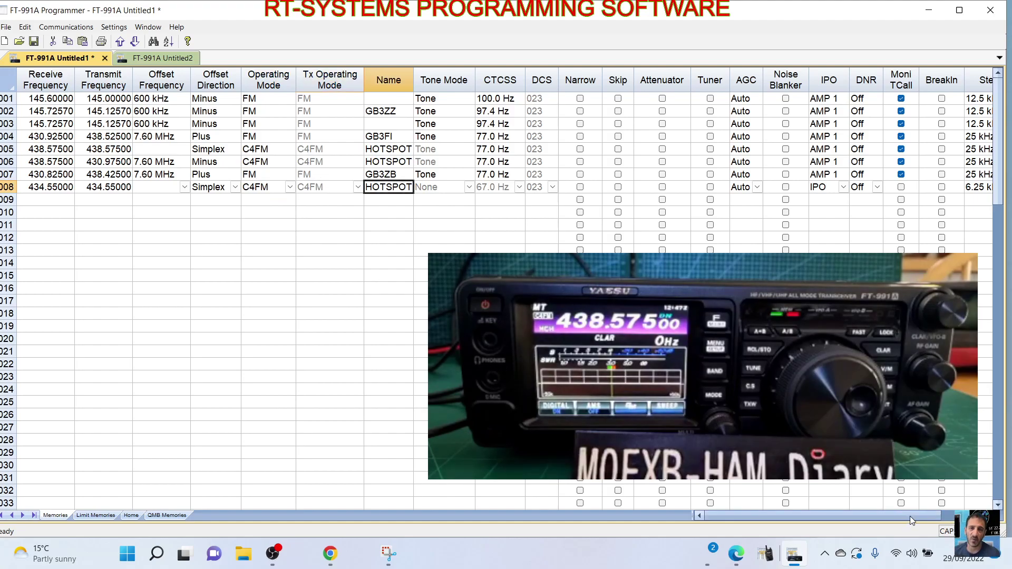
{"action": "mouse_move", "coordinate": [910, 516]}
{"action": "left_mouse_down"}
{"action": "mouse_move", "coordinate": [960, 516]}
{"action": "mouse_move", "coordinate": [895, 513]}
{"action": "left_mouse_up"}
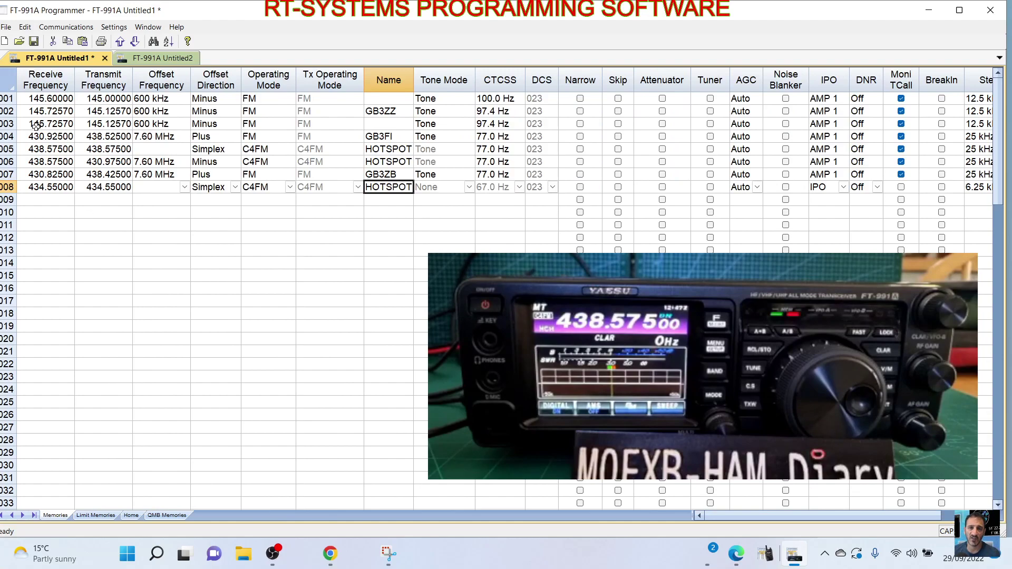
Run a RepeaterBook search for repeaters within 40 miles of Bristol, UK
{"action": "left_click", "coordinate": [6, 27]}
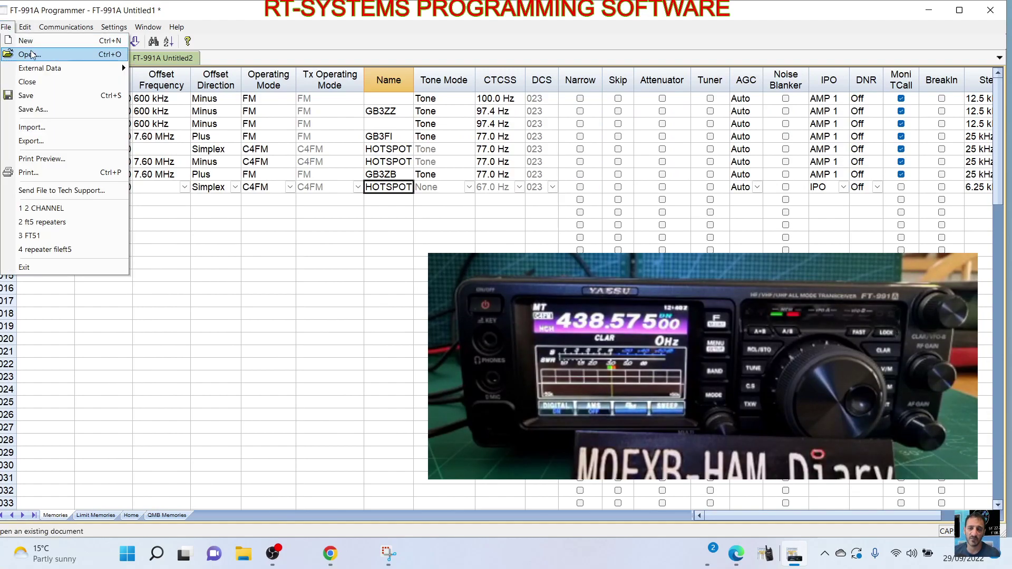
{"action": "mouse_move", "coordinate": [105, 68]}
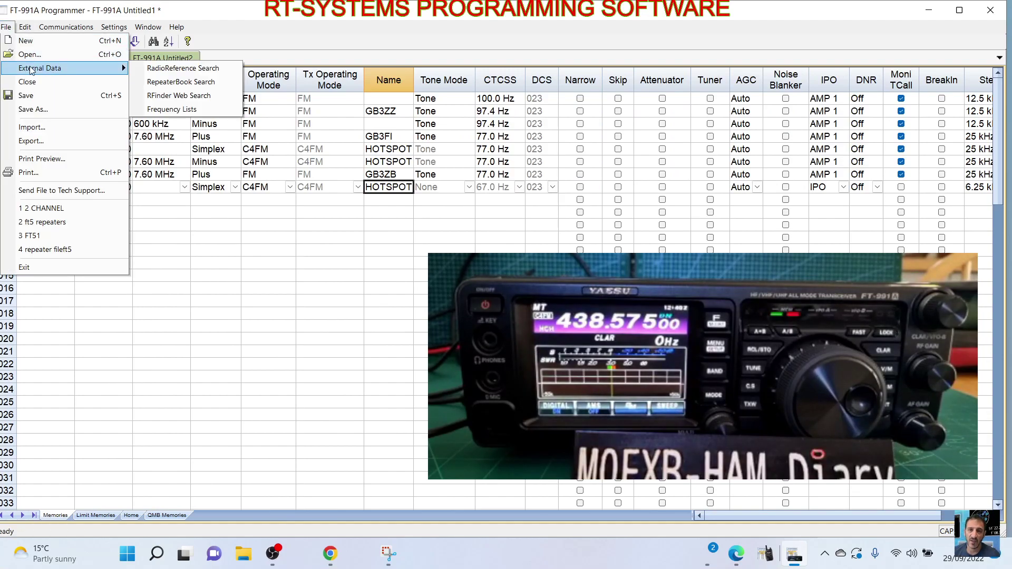
{"action": "left_click", "coordinate": [179, 81]}
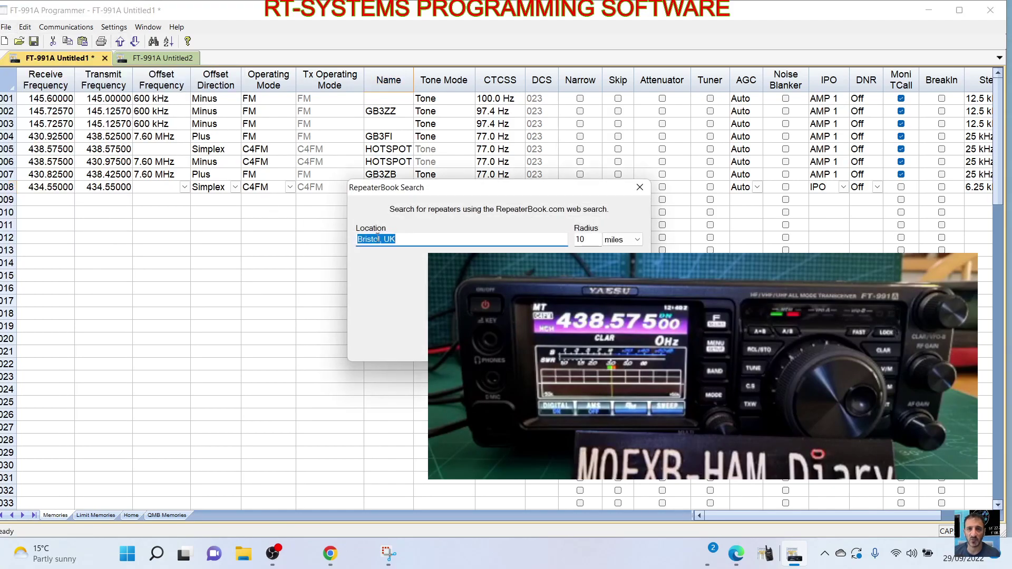
{"action": "left_click", "coordinate": [587, 241]}
{"action": "key", "text": "BackSpace"}
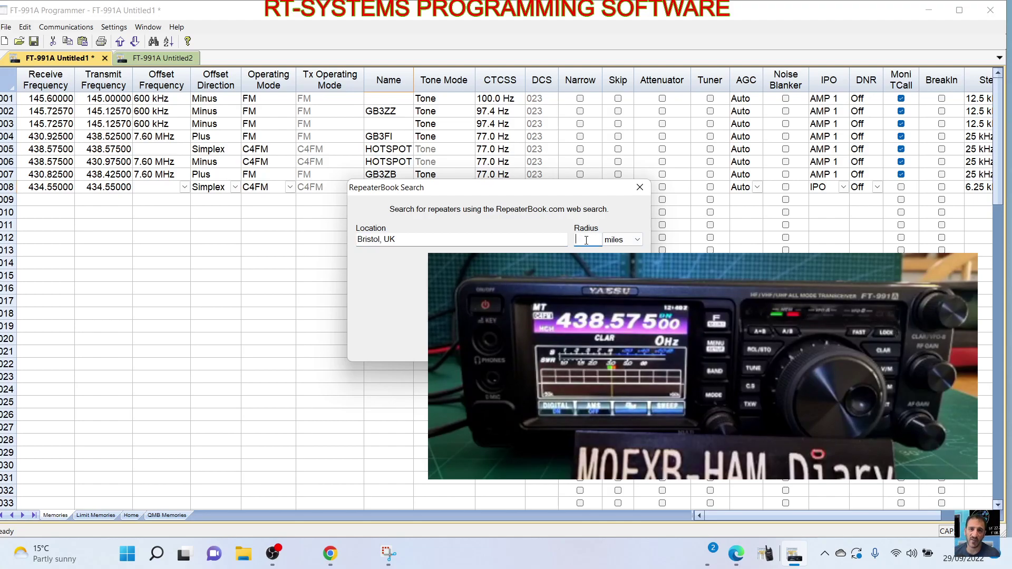
{"action": "key", "text": "BackSpace"}
{"action": "type", "text": "40"}
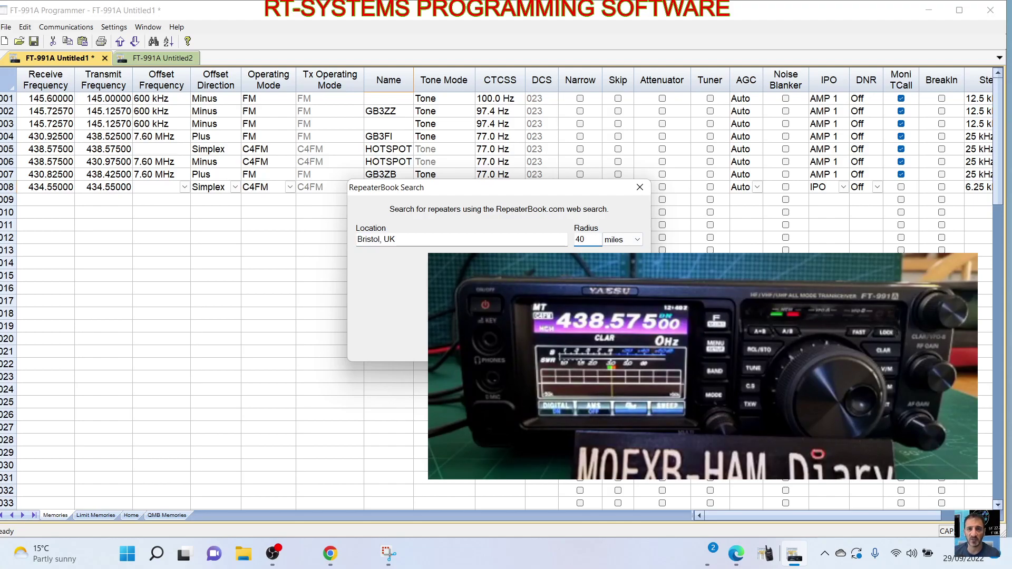
{"action": "key", "text": "Return"}
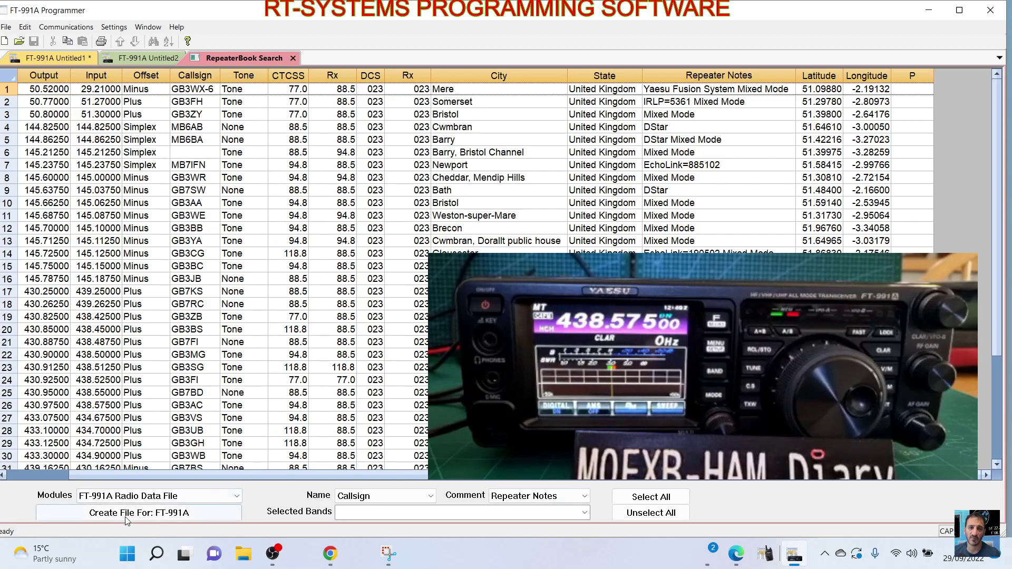
Create an FT-991A file Untitled3 from the results, copy all its channels, and go to Untitled2
{"action": "left_click", "coordinate": [141, 516]}
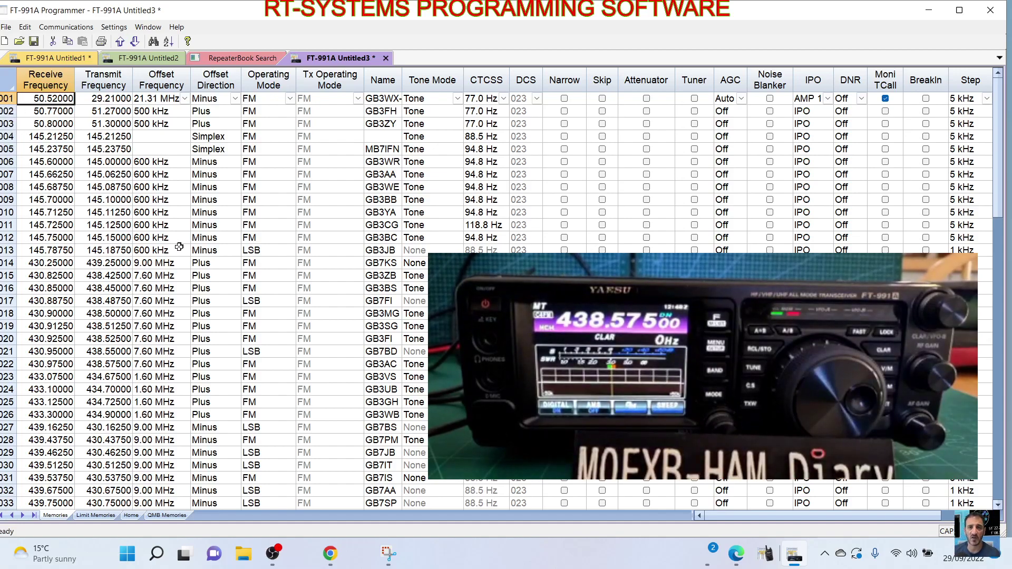
{"action": "key", "text": "ctrl+a"}
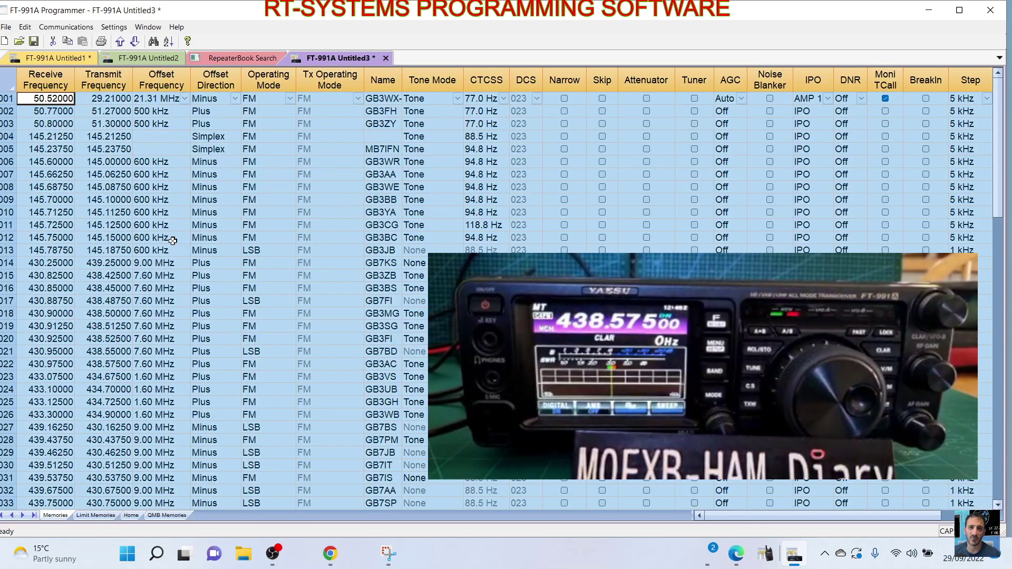
{"action": "left_click", "coordinate": [25, 27]}
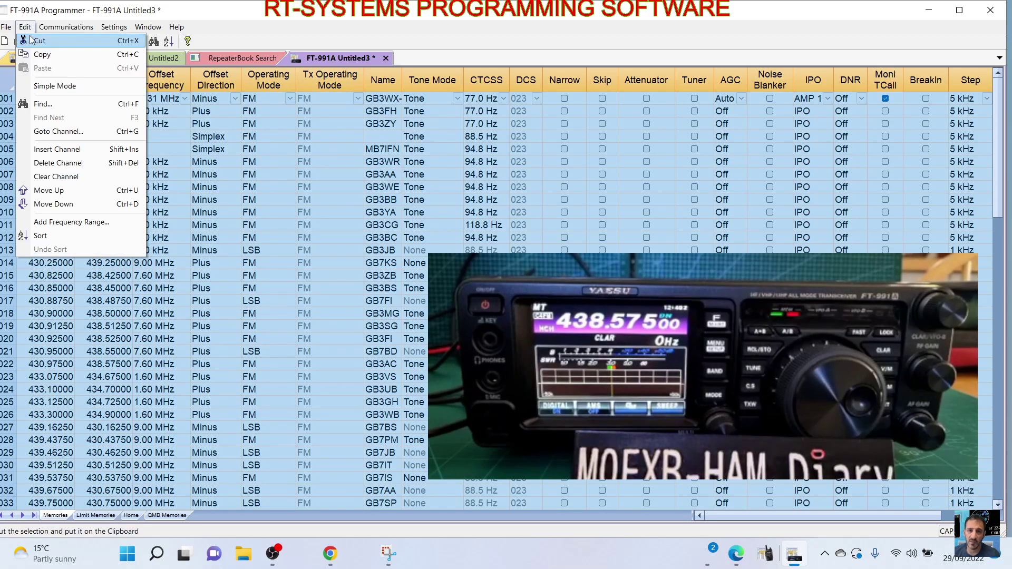
{"action": "left_click", "coordinate": [43, 55]}
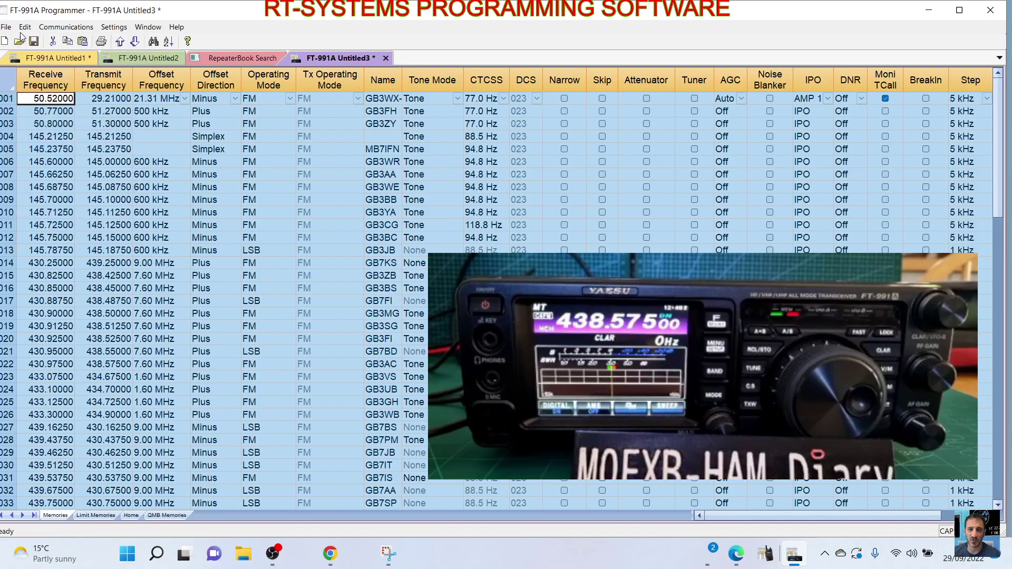
{"action": "left_click", "coordinate": [143, 60]}
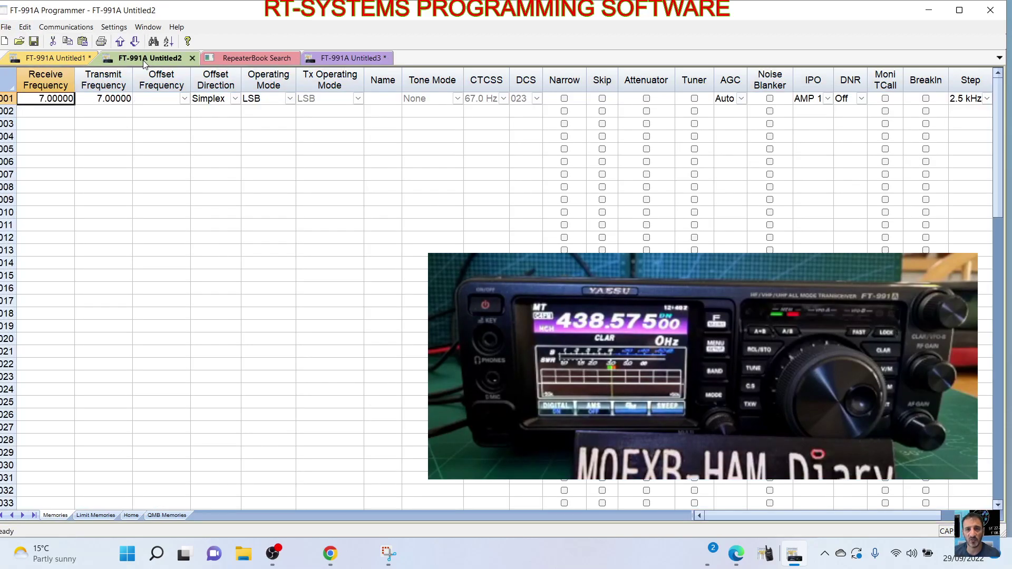
In Untitled1, select channel 009's Receive Frequency cell as the repeater paste starting point
{"action": "left_click", "coordinate": [42, 59]}
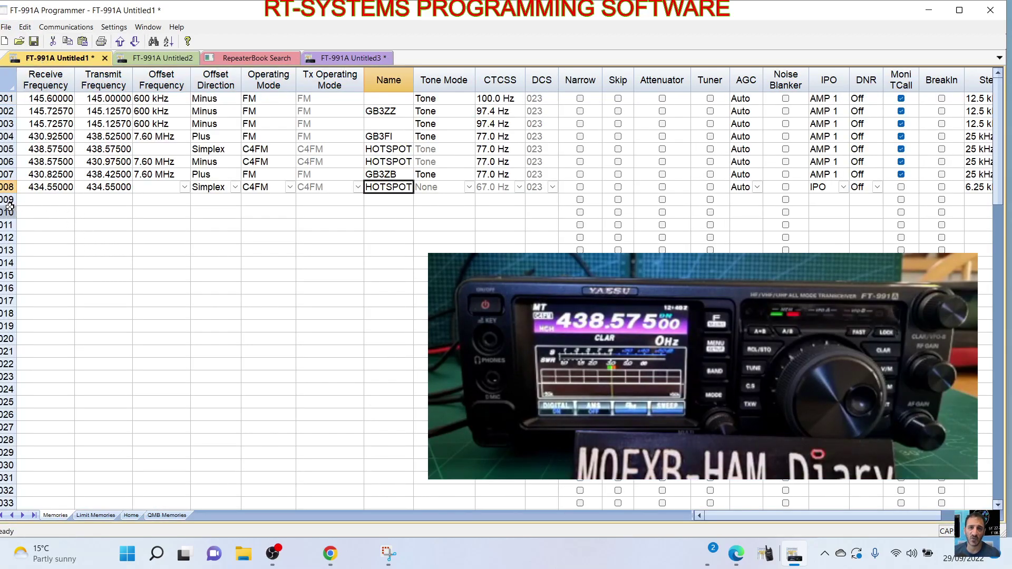
{"action": "left_click", "coordinate": [34, 203]}
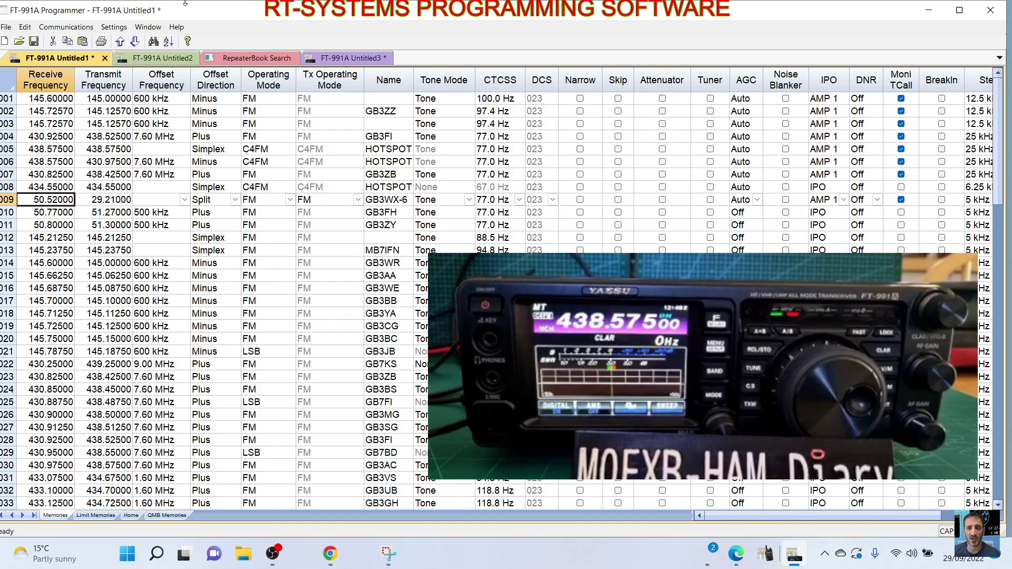
Send Untitled1's memory channels to the FT-991A, then dismiss the Windows notification
{"action": "left_click", "coordinate": [79, 28]}
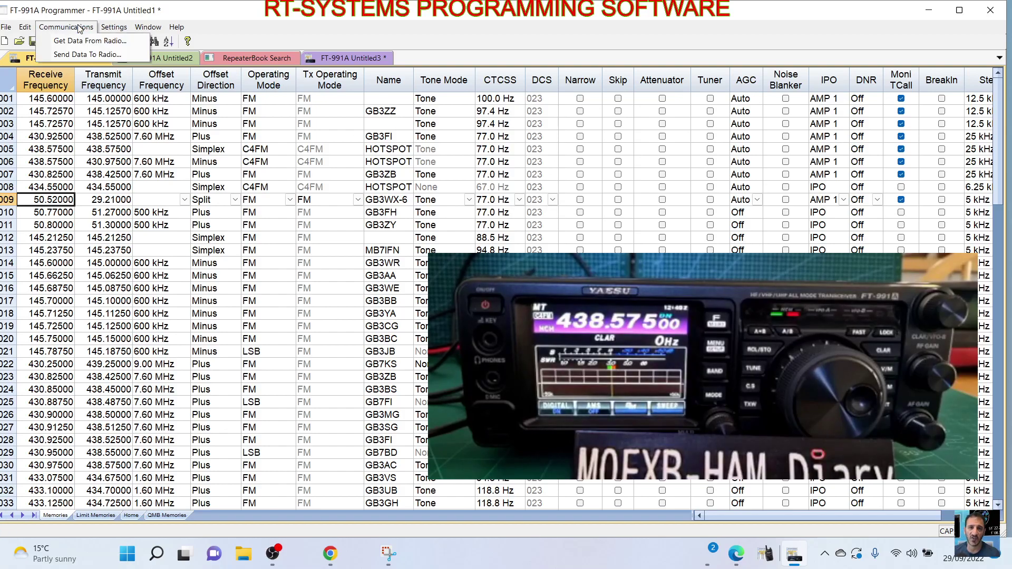
{"action": "left_click", "coordinate": [92, 54]}
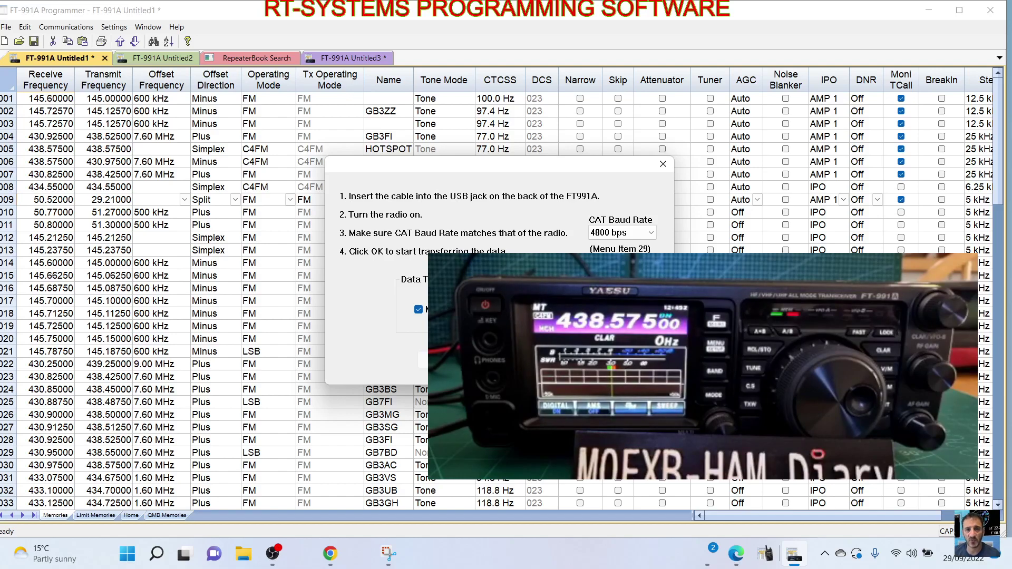
{"action": "key", "text": "Return"}
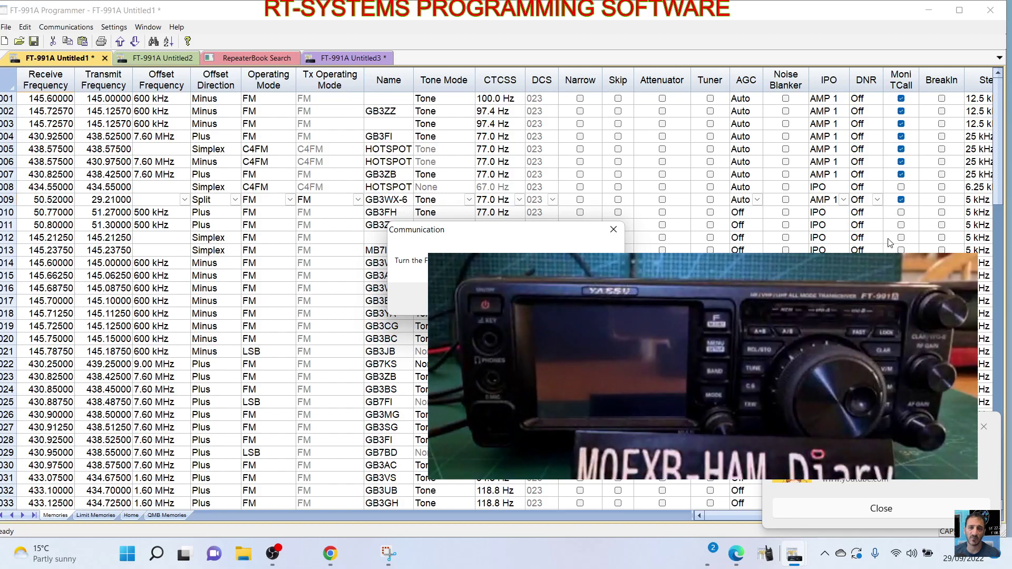
{"action": "left_click", "coordinate": [983, 428]}
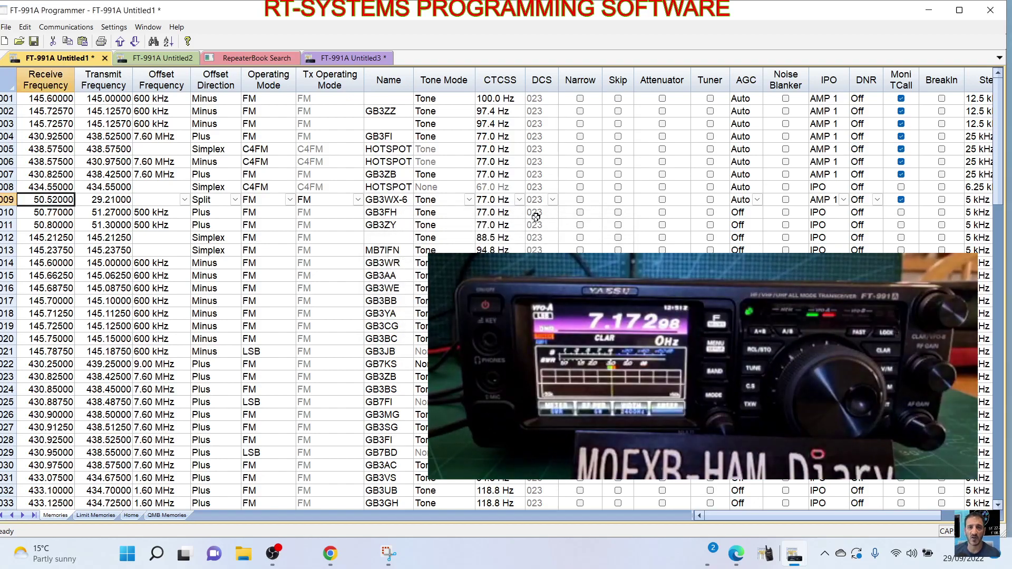
{"action": "left_click", "coordinate": [116, 29]}
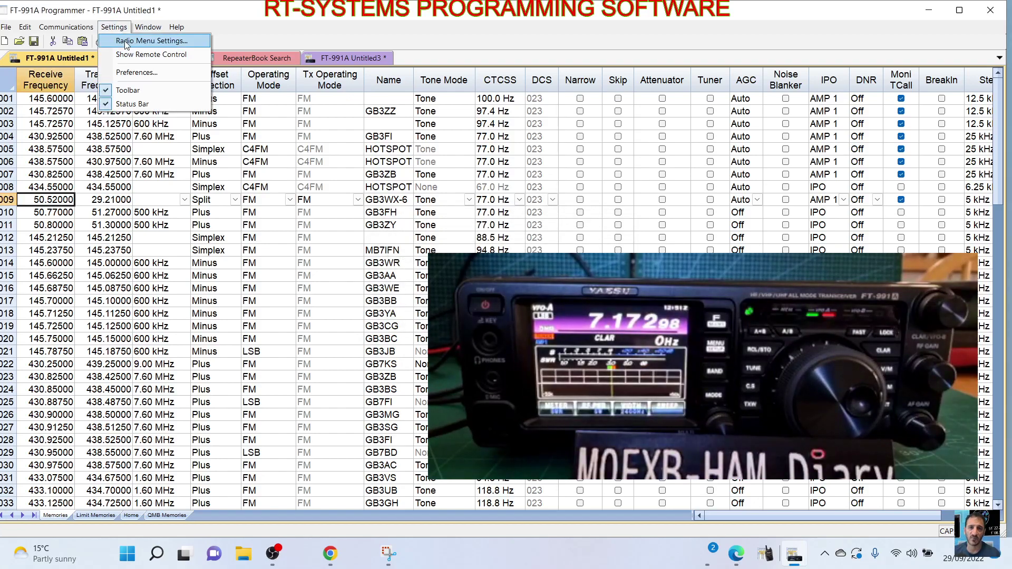
{"action": "left_click", "coordinate": [122, 38]}
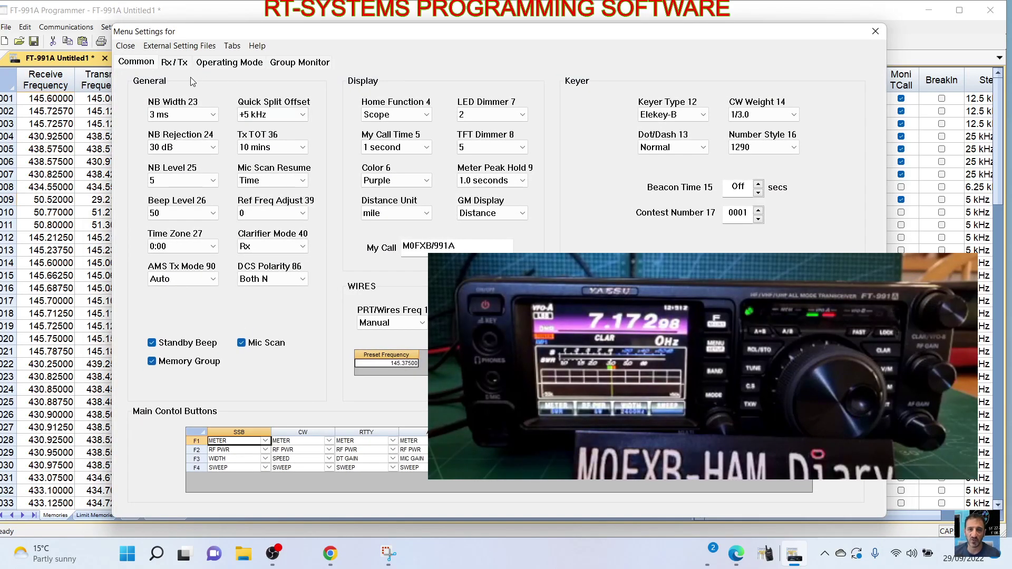
{"action": "left_click", "coordinate": [176, 62]}
{"action": "left_click", "coordinate": [222, 63]}
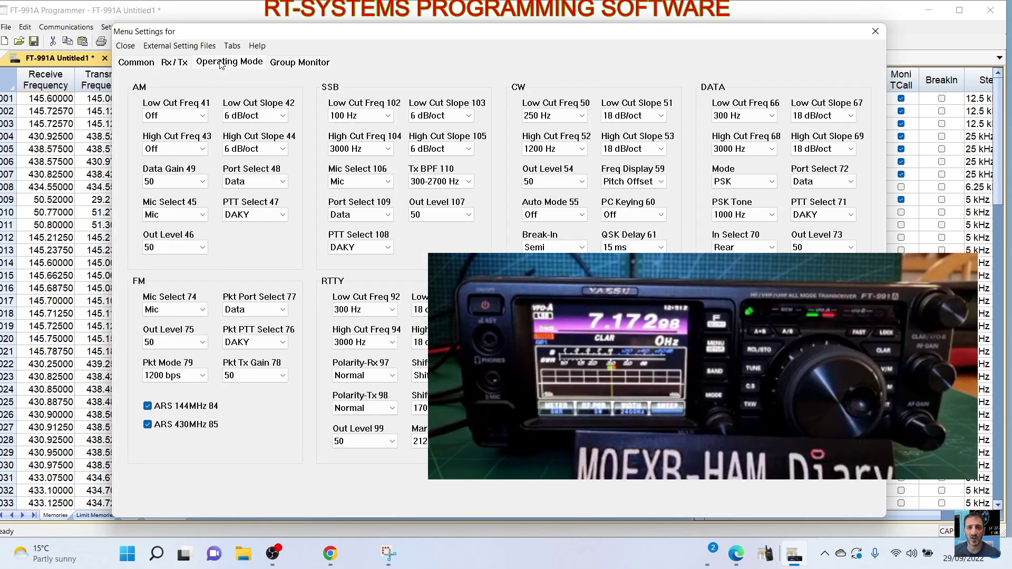
{"action": "left_click", "coordinate": [279, 63]}
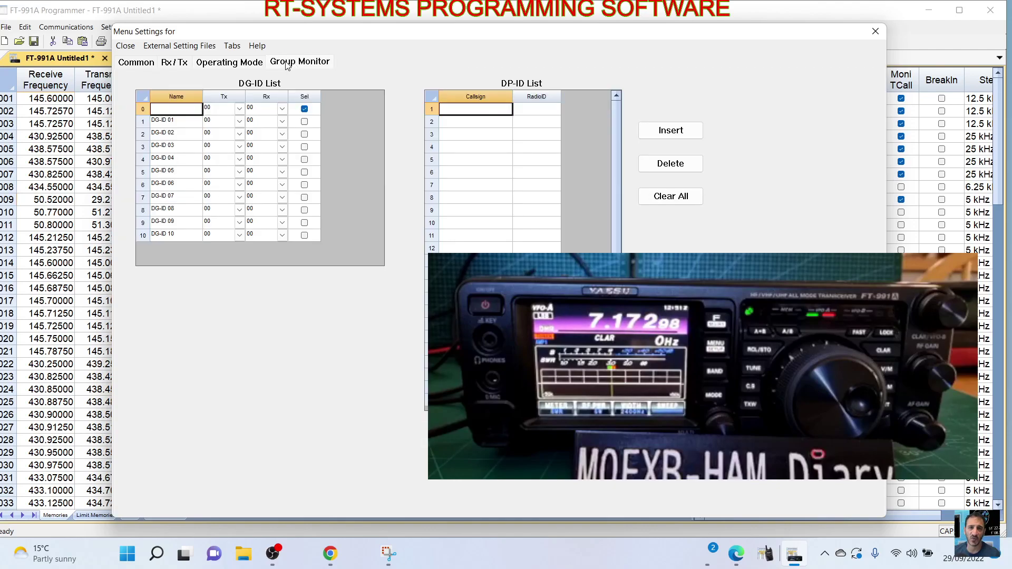
{"action": "left_click", "coordinate": [229, 62]}
{"action": "left_click", "coordinate": [181, 66]}
{"action": "left_click", "coordinate": [134, 66]}
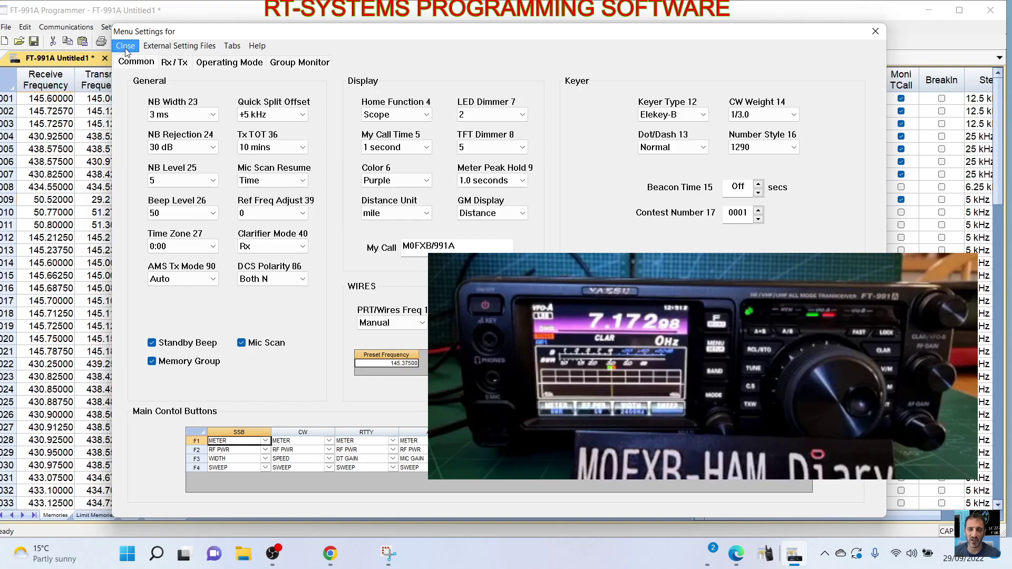
{"action": "left_click", "coordinate": [153, 47]}
{"action": "mouse_move", "coordinate": [228, 46]}
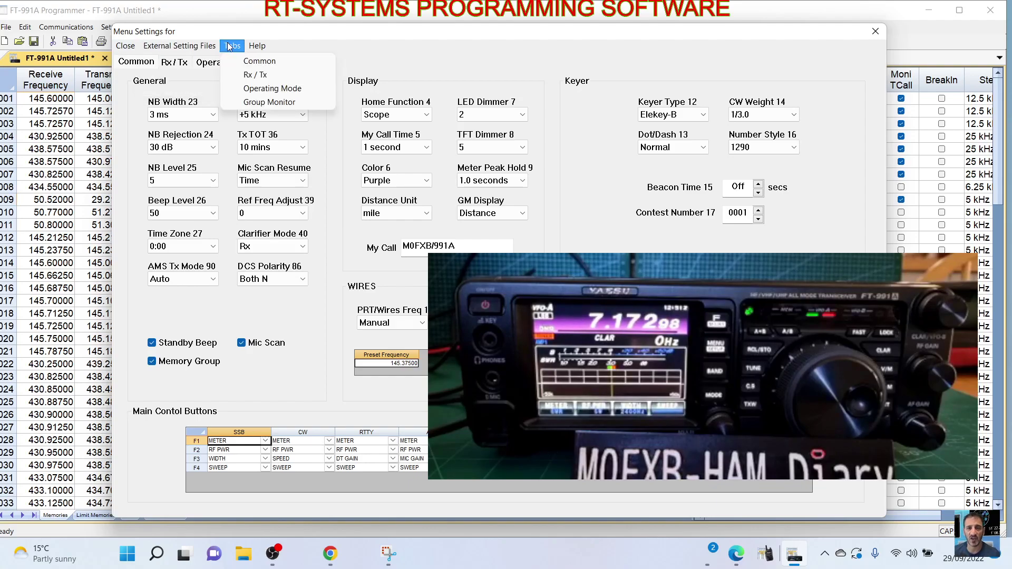
{"action": "mouse_move", "coordinate": [268, 46]}
{"action": "left_click", "coordinate": [876, 31]}
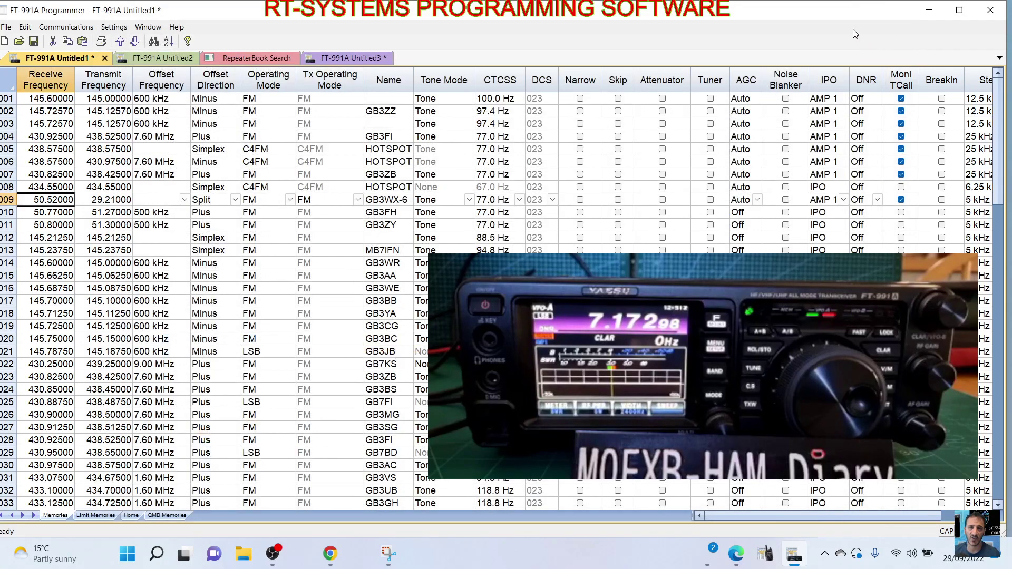
{"action": "left_click", "coordinate": [115, 28]}
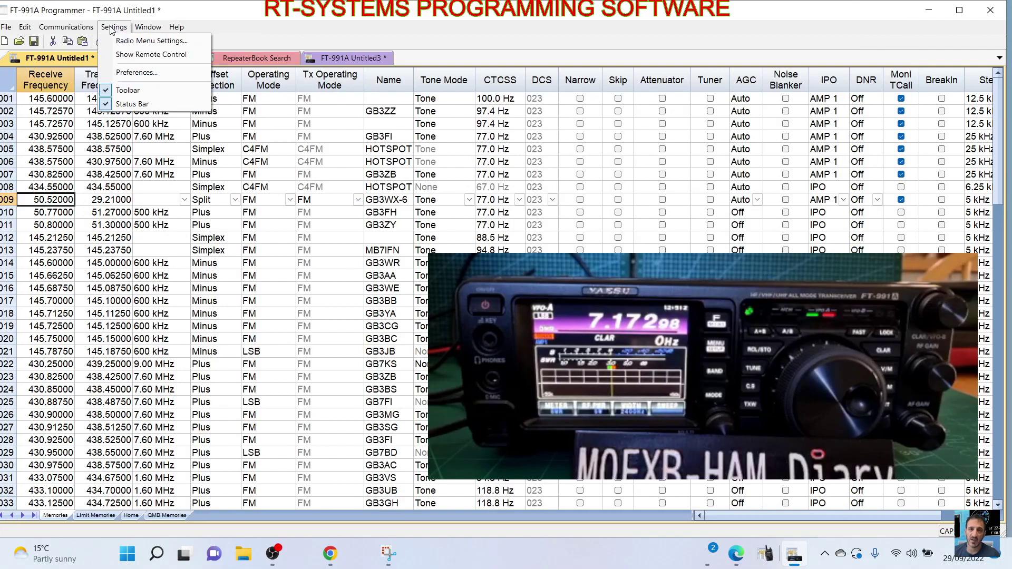
{"action": "left_click", "coordinate": [131, 73]}
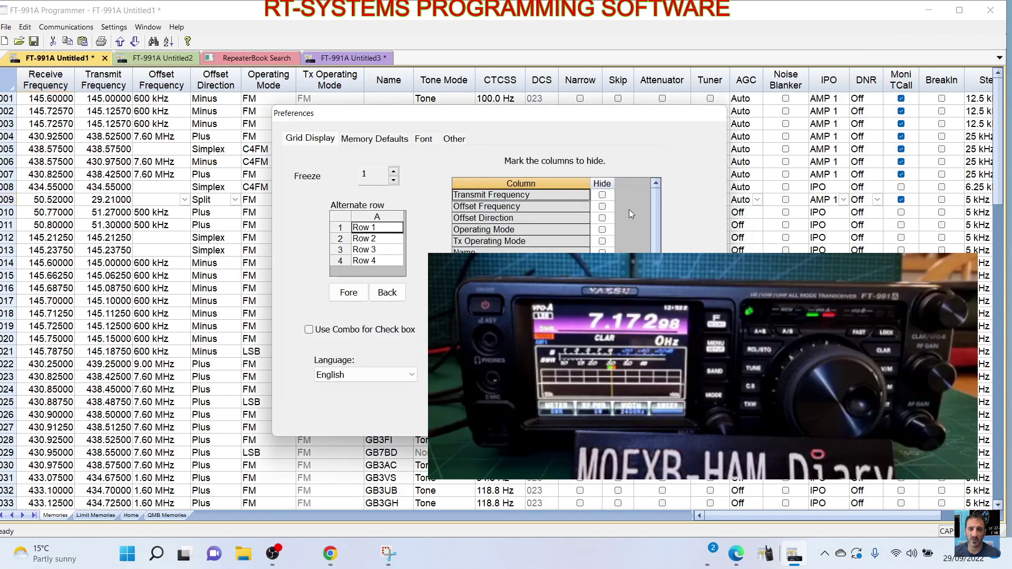
{"action": "left_click", "coordinate": [356, 141]}
{"action": "left_click", "coordinate": [426, 141]}
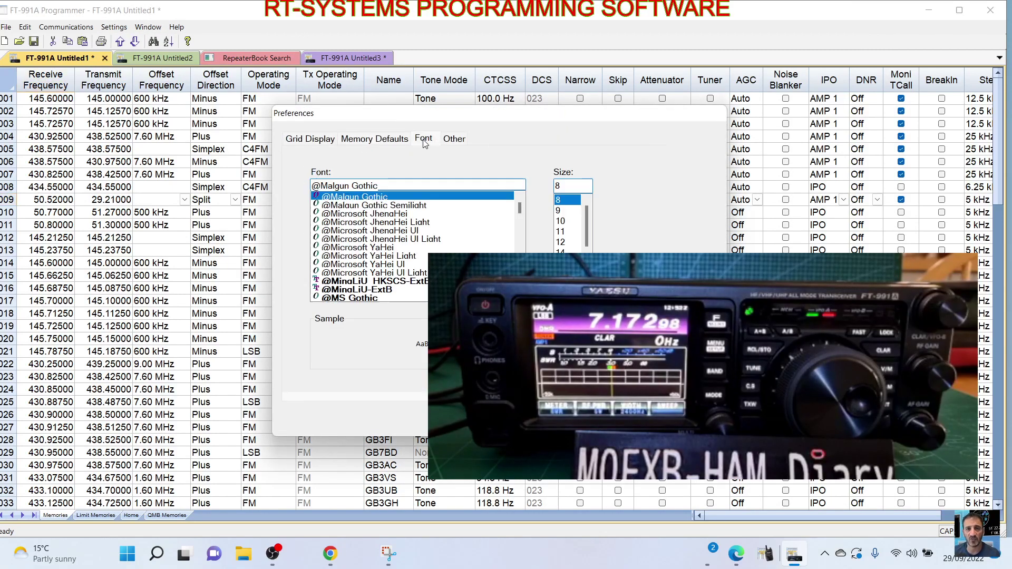
{"action": "left_click", "coordinate": [460, 142]}
{"action": "left_click", "coordinate": [426, 140]}
{"action": "left_click", "coordinate": [398, 140]}
{"action": "left_click", "coordinate": [326, 141]}
{"action": "key", "text": "Escape"}
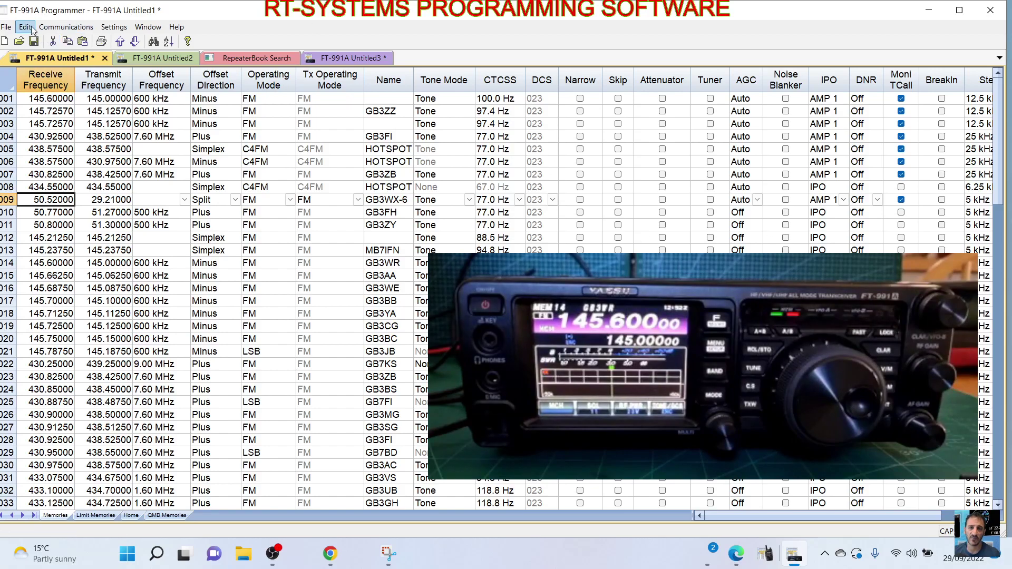
{"action": "left_click", "coordinate": [5, 28]}
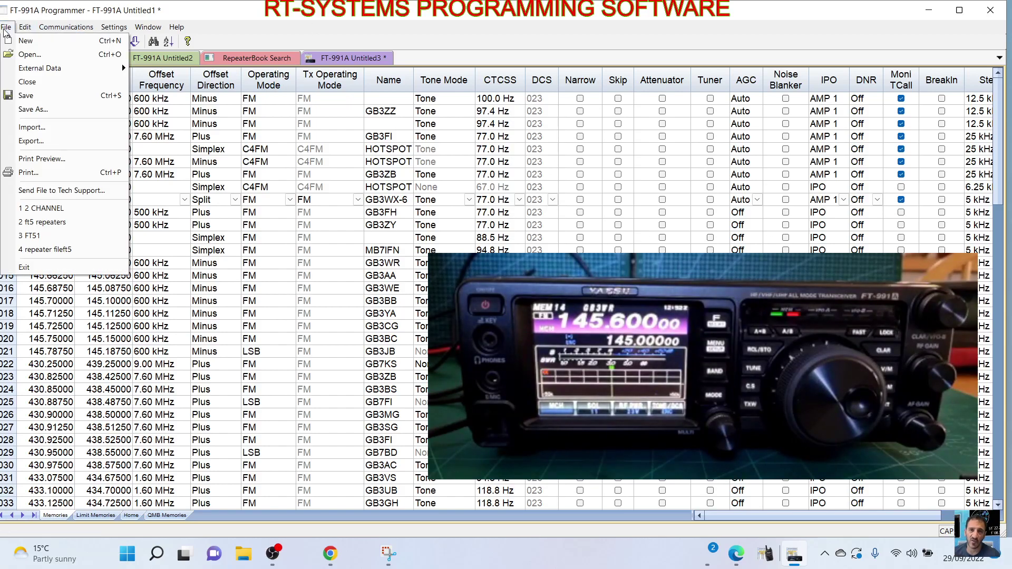
{"action": "mouse_move", "coordinate": [25, 31]}
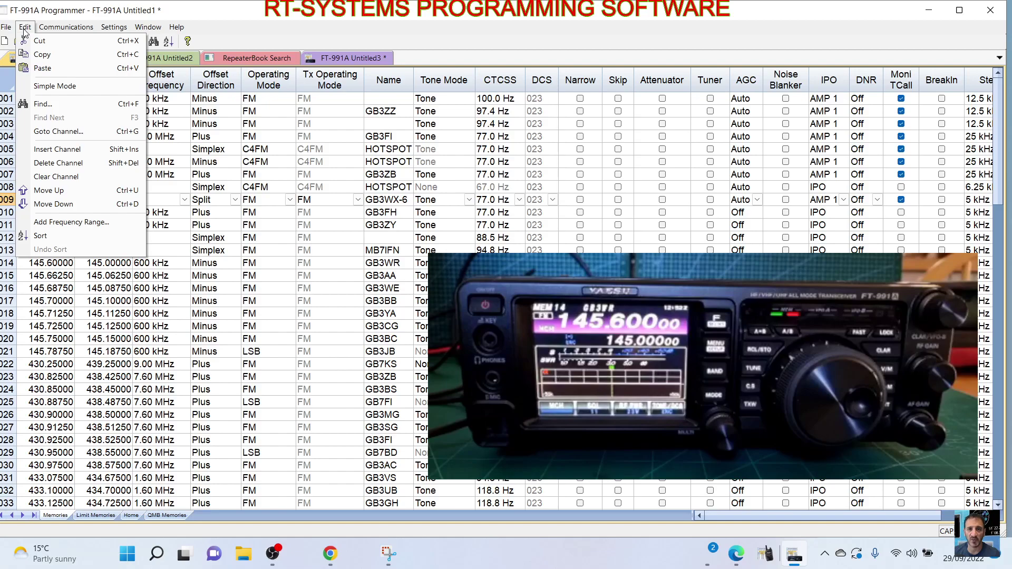
{"action": "mouse_move", "coordinate": [72, 31]}
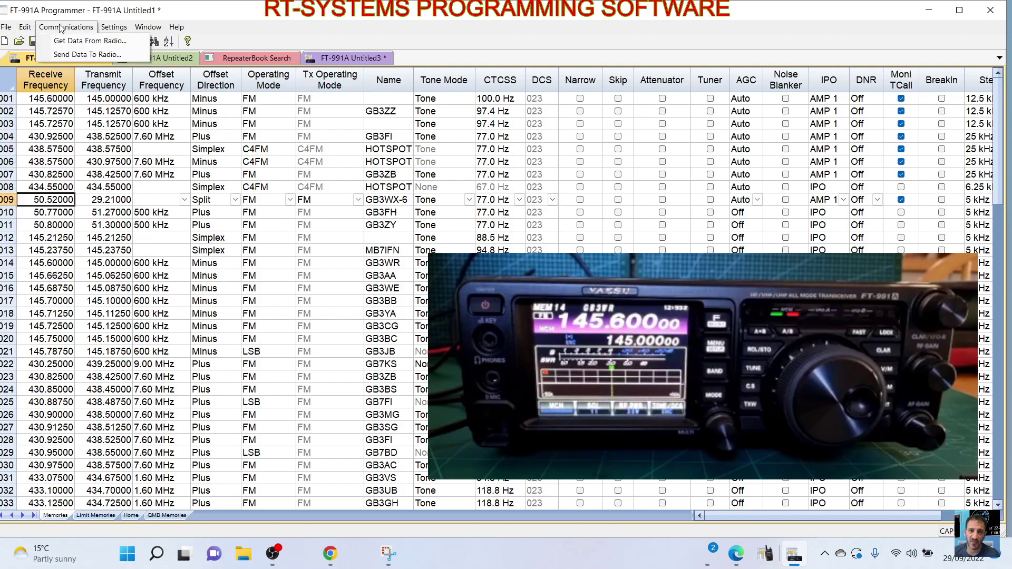
{"action": "mouse_move", "coordinate": [104, 29]}
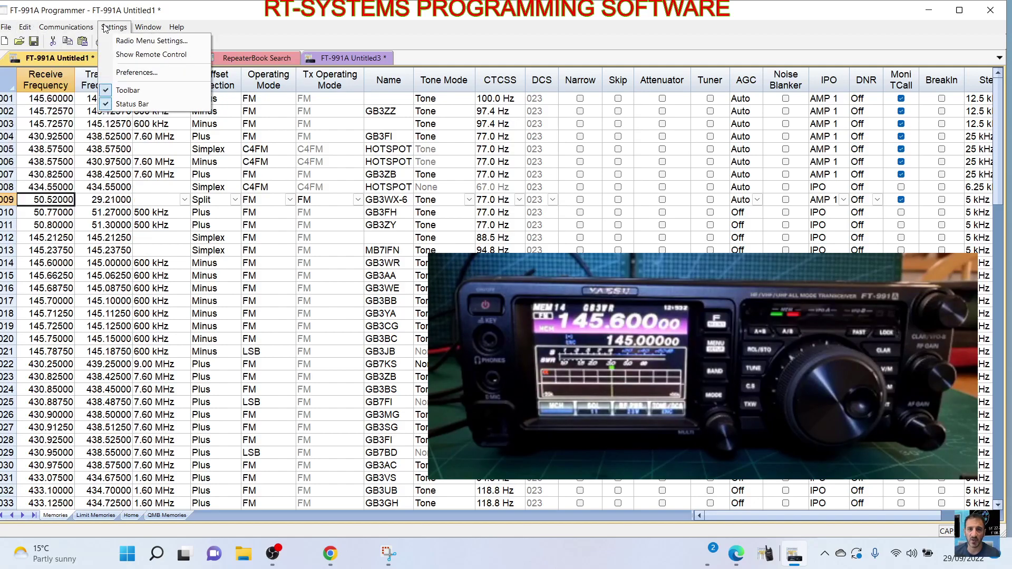
{"action": "left_click", "coordinate": [604, 34]}
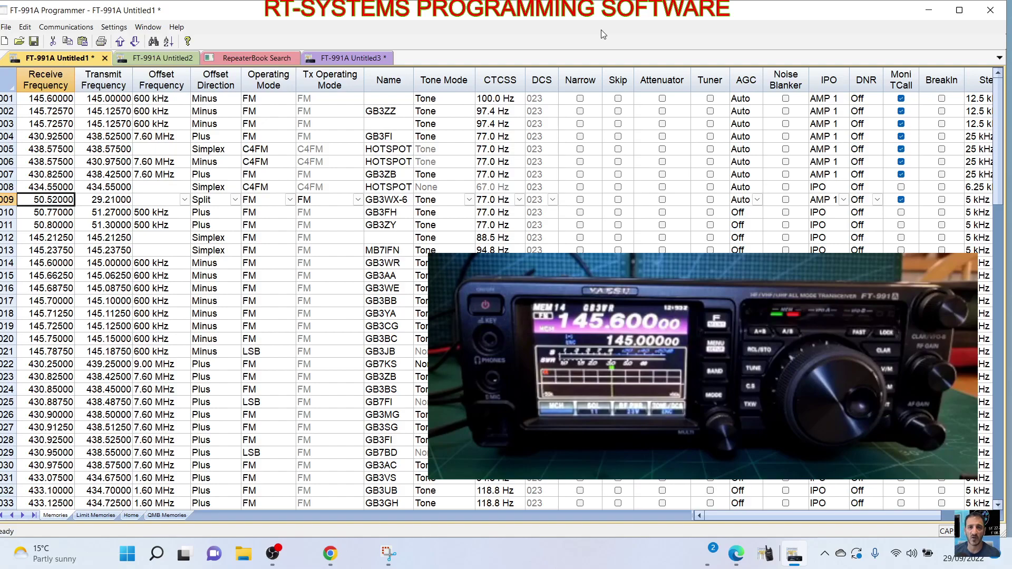
{"action": "scroll", "coordinate": [351, 352], "scroll_direction": "down", "scroll_amount": 8}
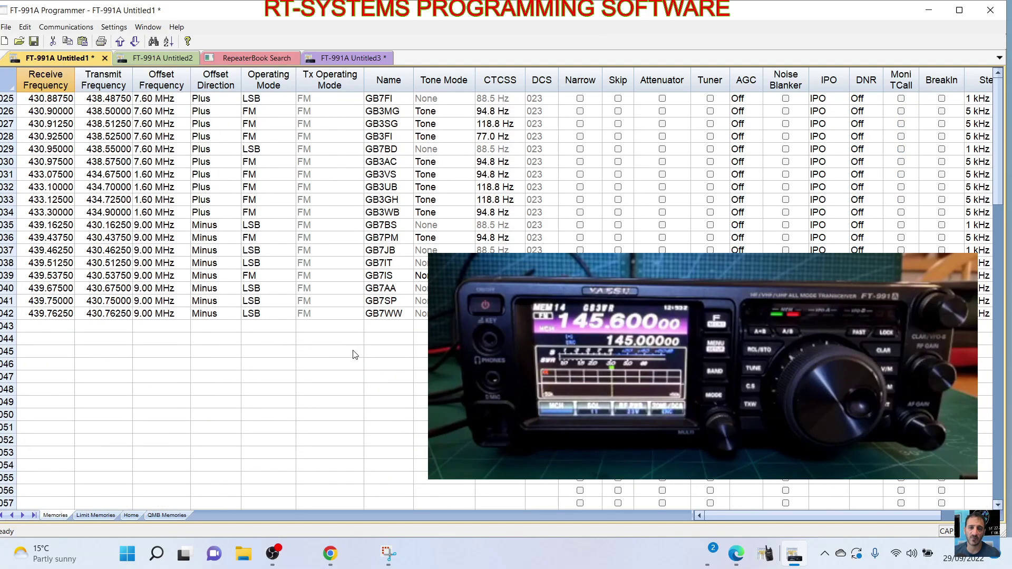
{"action": "scroll", "coordinate": [352, 351], "scroll_direction": "up", "scroll_amount": 6}
{"action": "scroll", "coordinate": [352, 352], "scroll_direction": "down", "scroll_amount": 5}
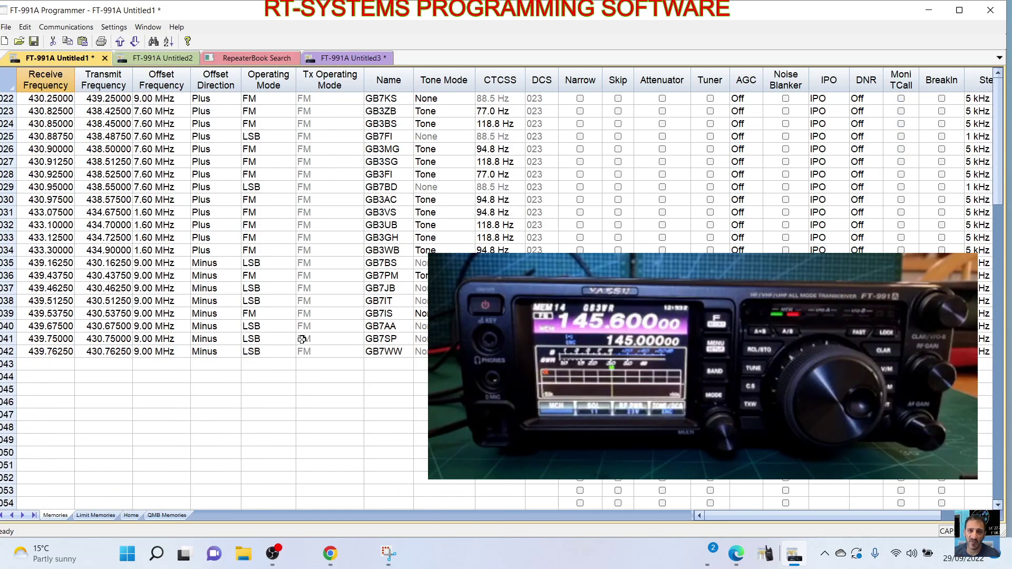
{"action": "scroll", "coordinate": [337, 339], "scroll_direction": "up", "scroll_amount": 7}
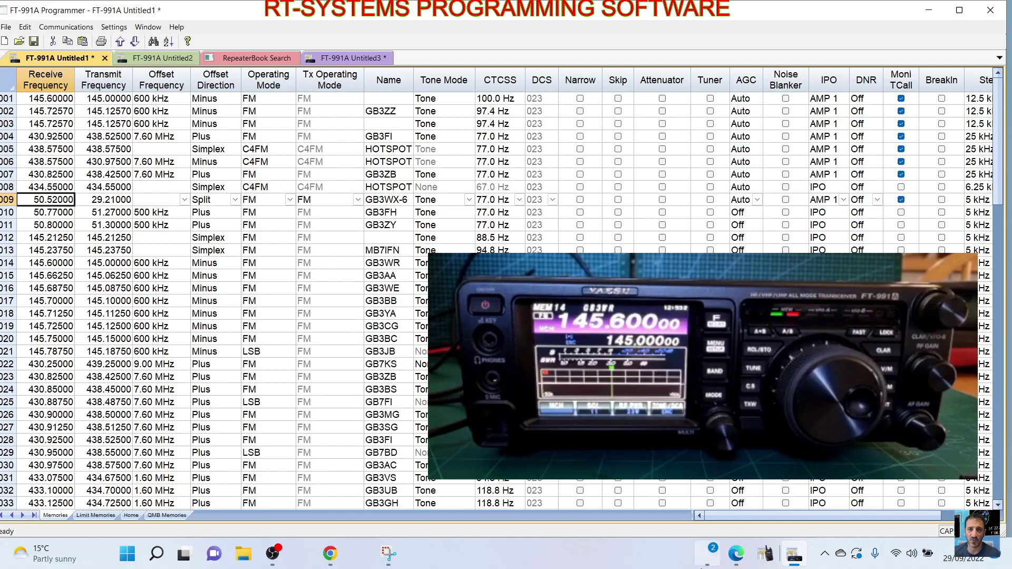